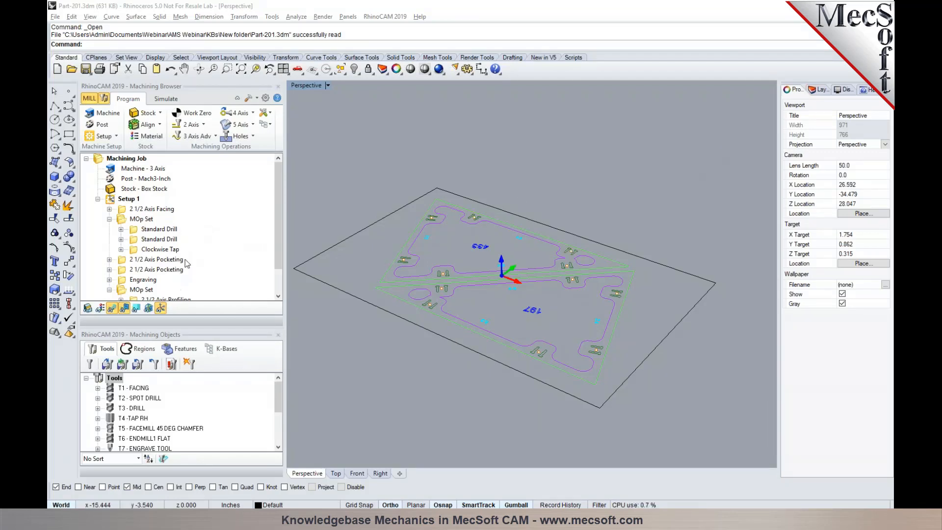
Preview the toolpath of the 2 1/2 Axis Facing operation and look over the operations in Setup 1.
click(152, 209)
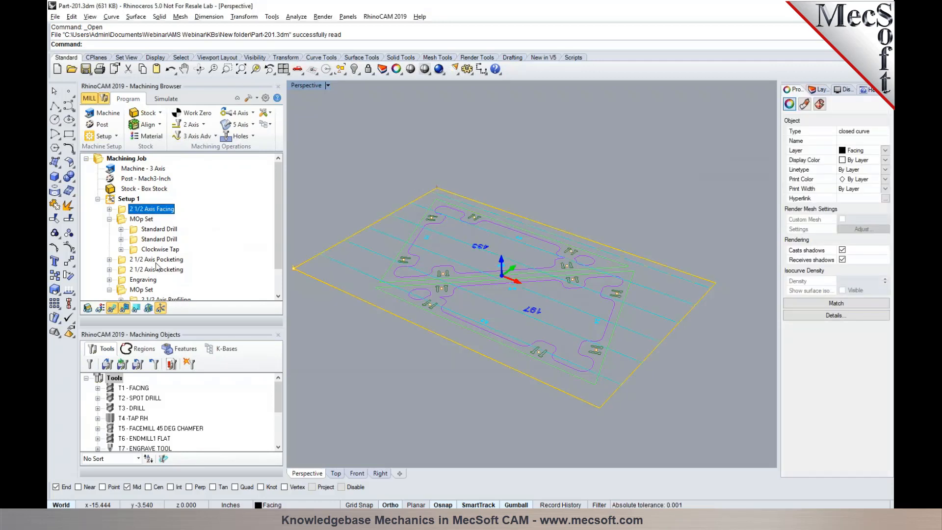
scroll(158, 275, down, 1)
scroll(182, 254, up, 1)
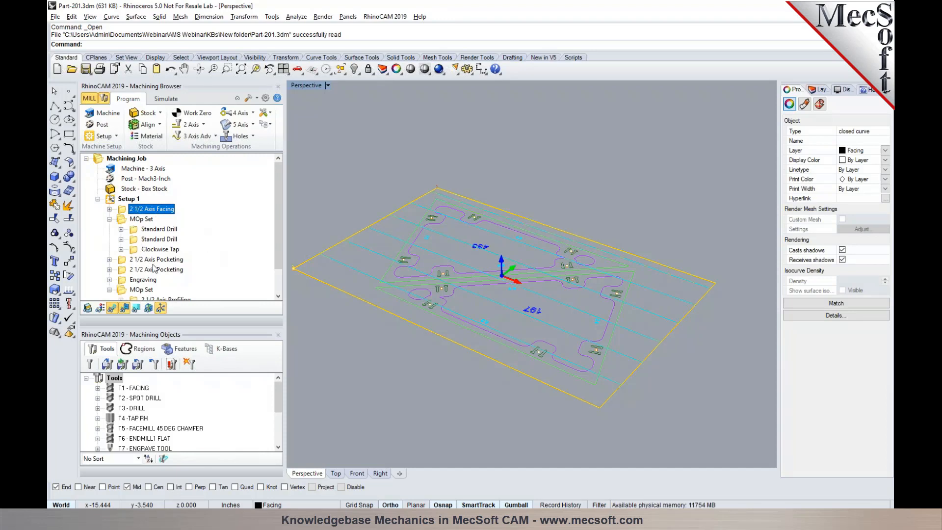
click(204, 219)
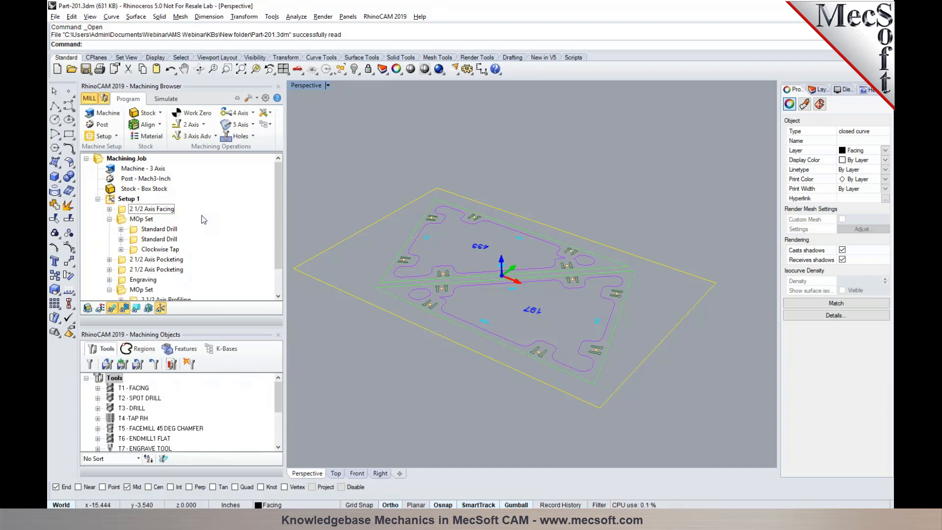
Review the 2 1/2 Axis Facing operation's control geometry, tool, feeds and speeds, clearance plane and roughing settings, and close it without saving.
click(124, 215)
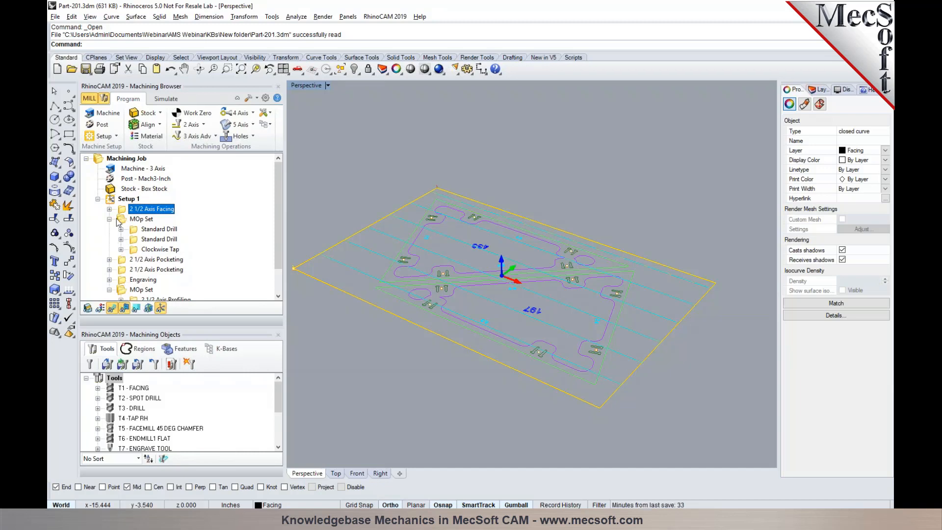
double_click(124, 211)
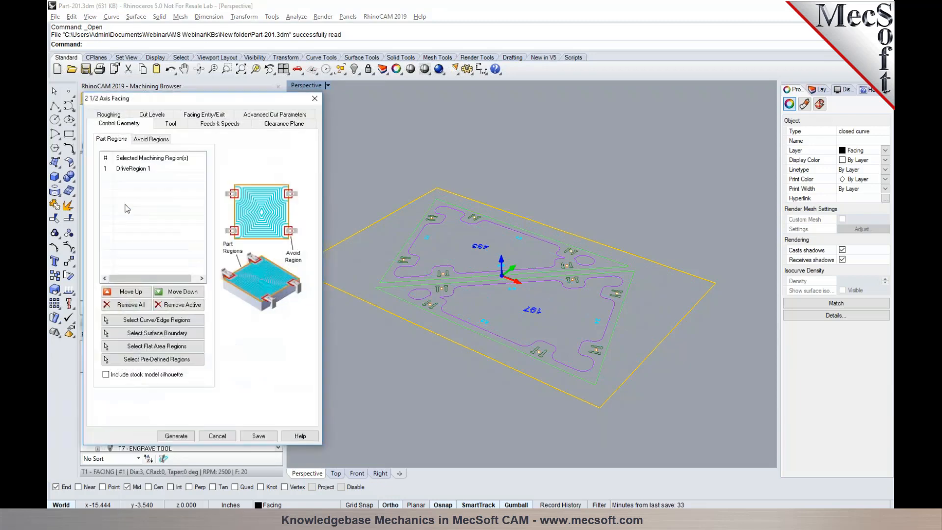
click(171, 127)
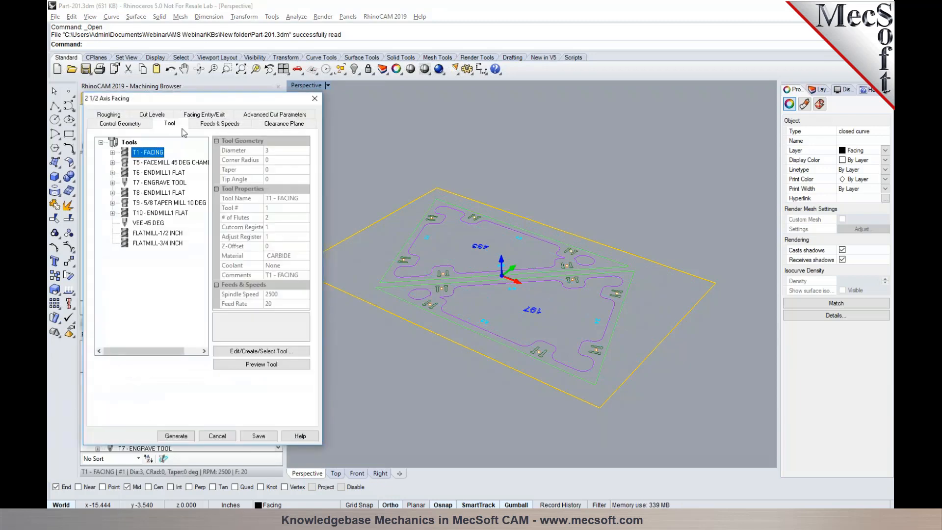
click(220, 126)
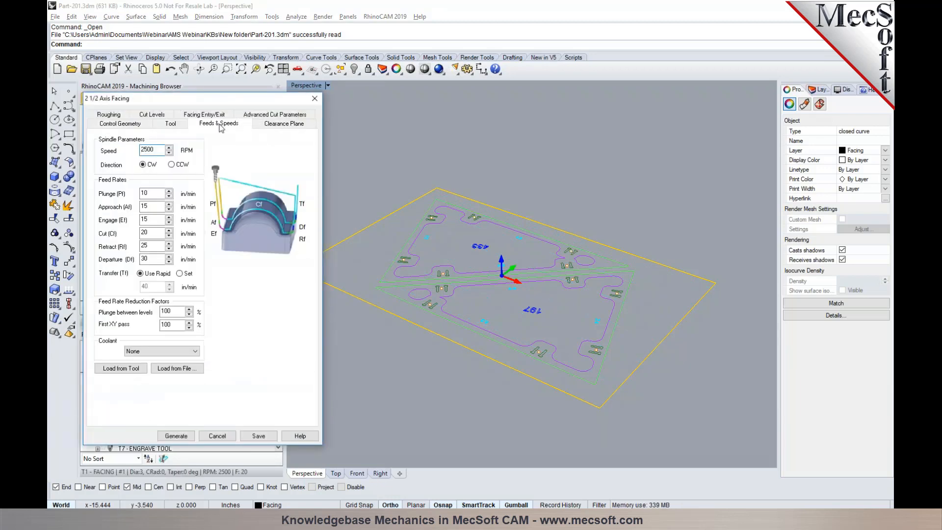
click(271, 125)
click(126, 116)
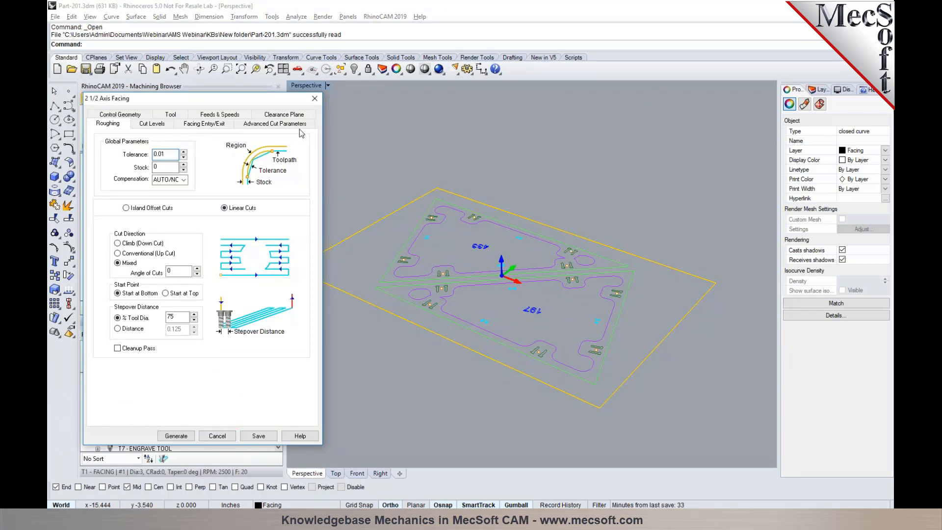
click(228, 440)
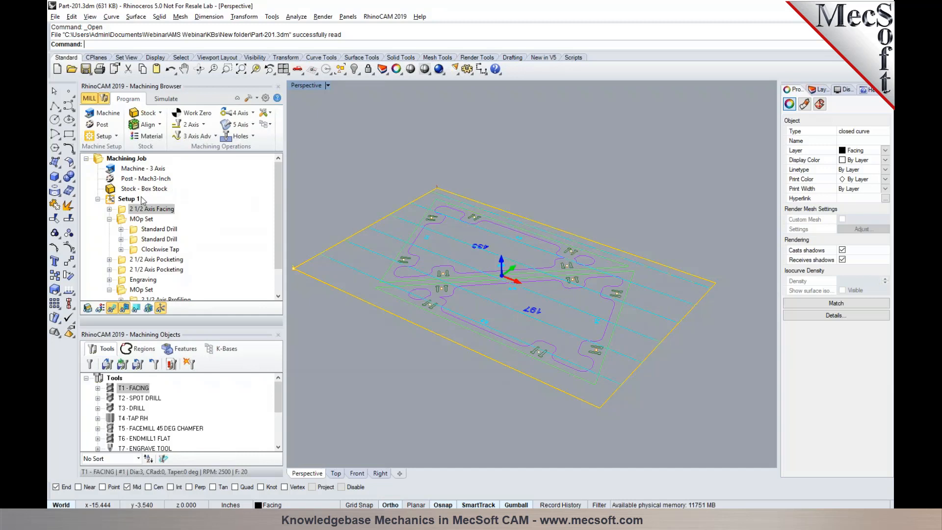
Start saving Setup 1 to a knowledge base file named Part-201.vkb in the RhinoCAM Data folder, and cancel the save.
click(128, 199)
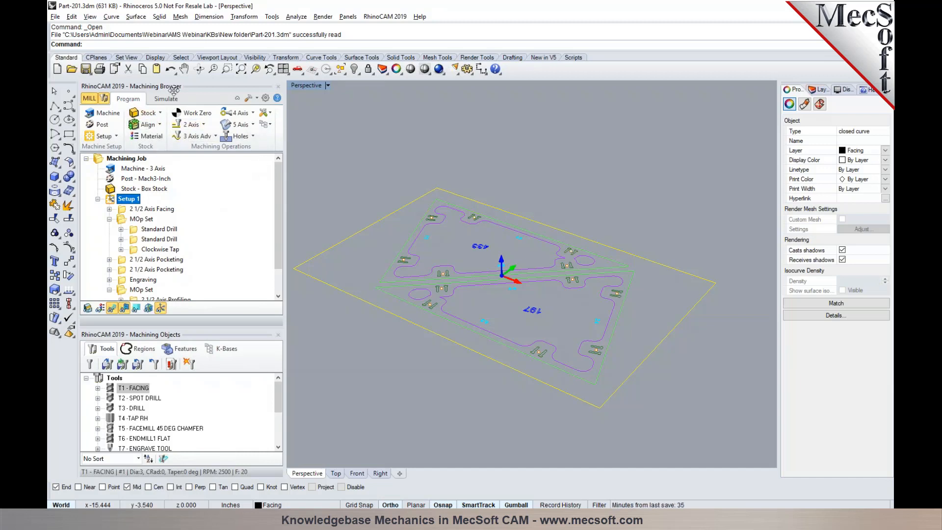
click(271, 126)
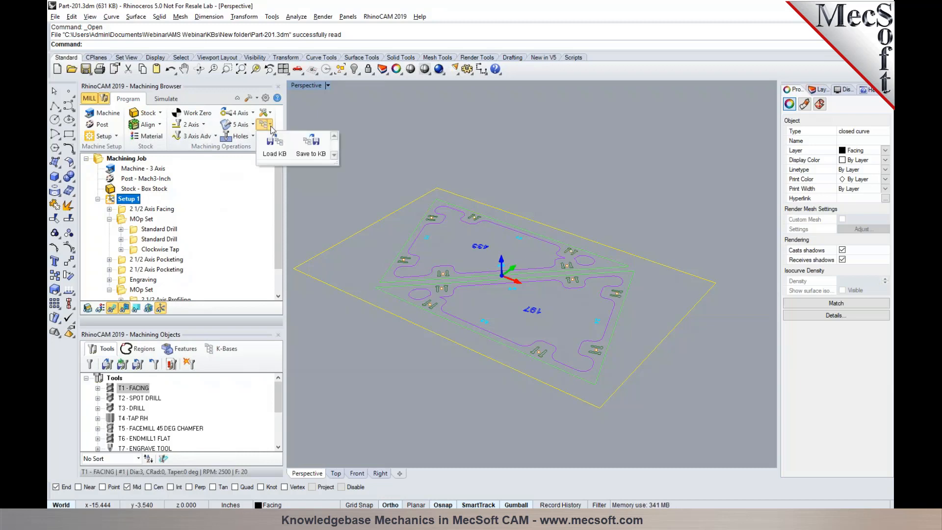
click(309, 154)
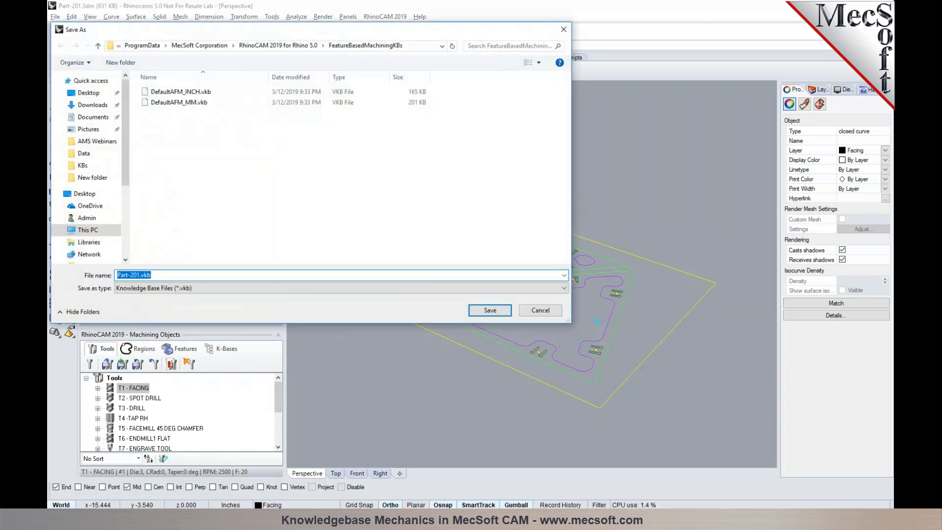
click(278, 45)
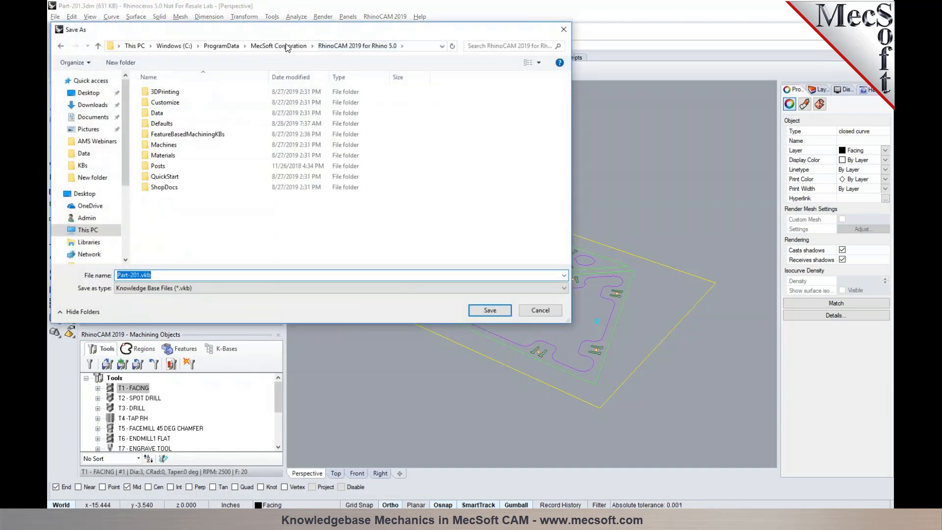
double_click(169, 115)
click(153, 274)
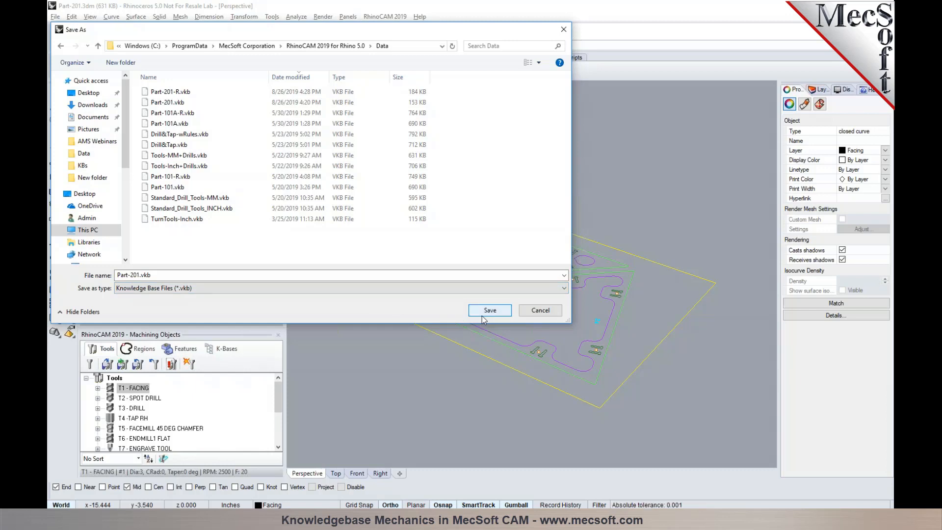
click(540, 311)
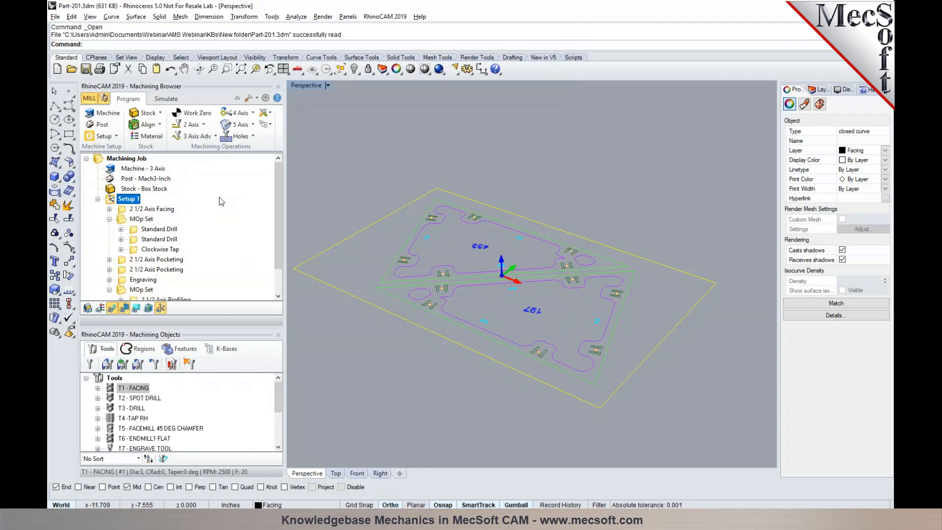
Examine the knowledge base saving options available for the facing operation, both pocketing operations together and the drilling MOp Set.
click(164, 210)
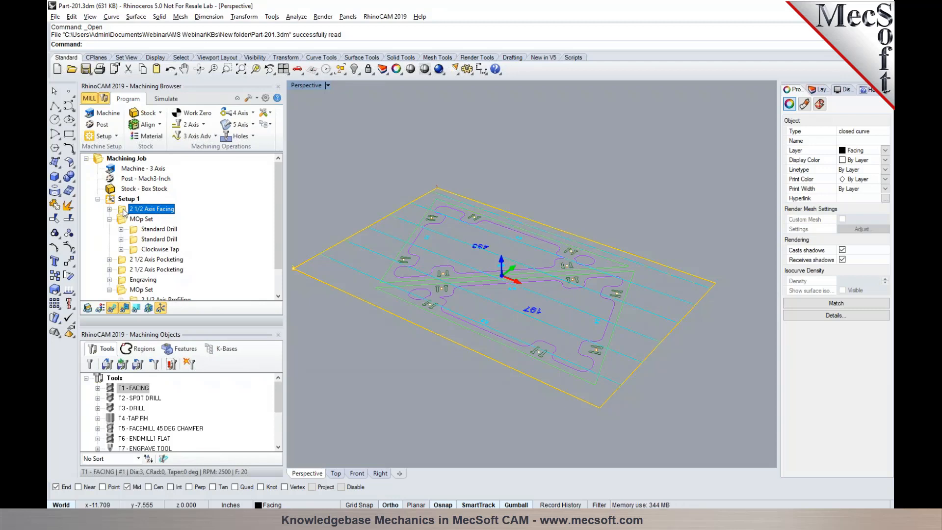
right_click(170, 211)
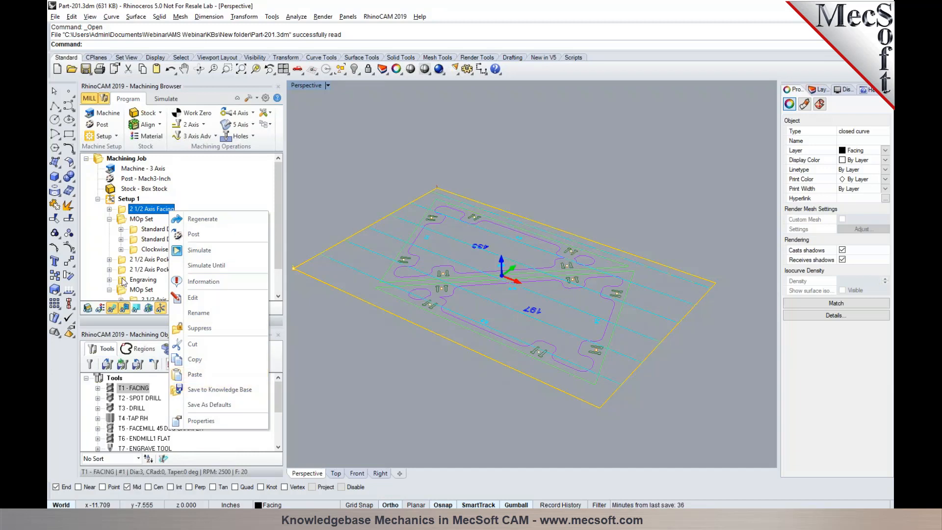
click(130, 264)
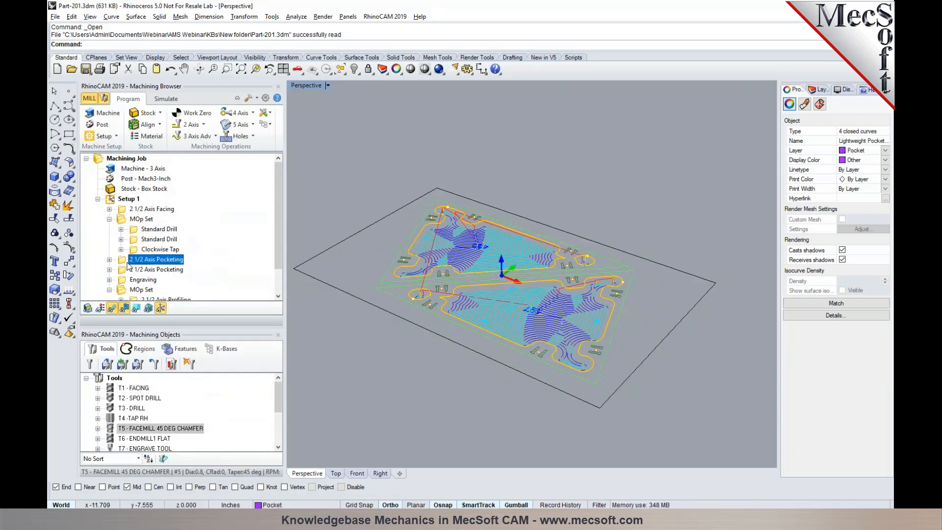
ctrl+click(132, 271)
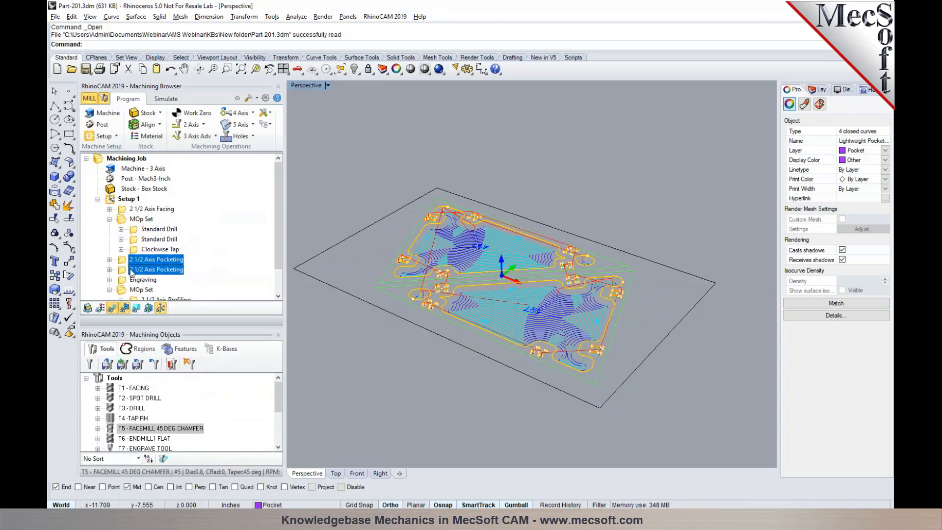
right_click(131, 274)
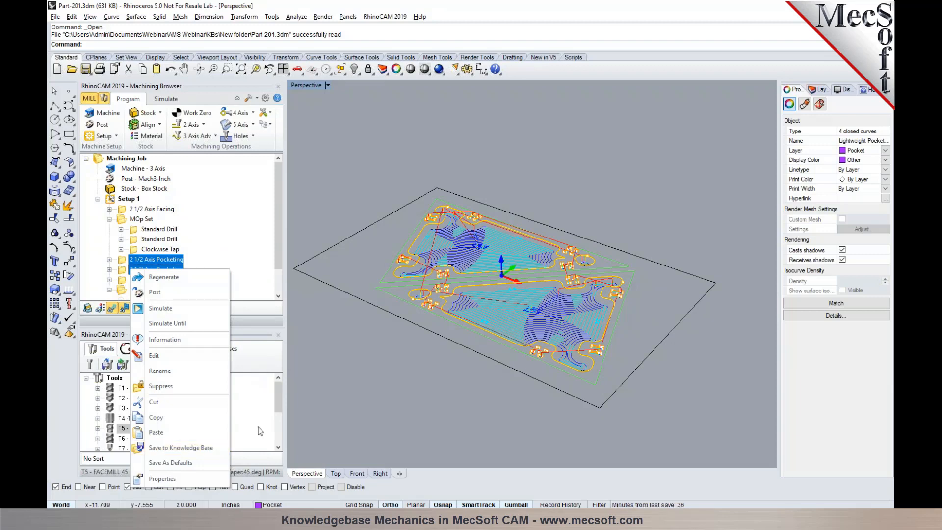
click(309, 413)
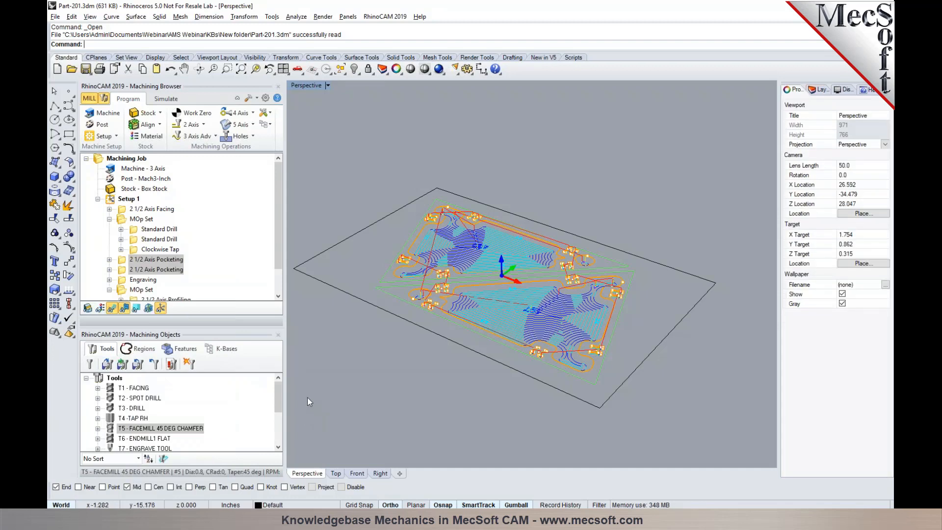
click(145, 222)
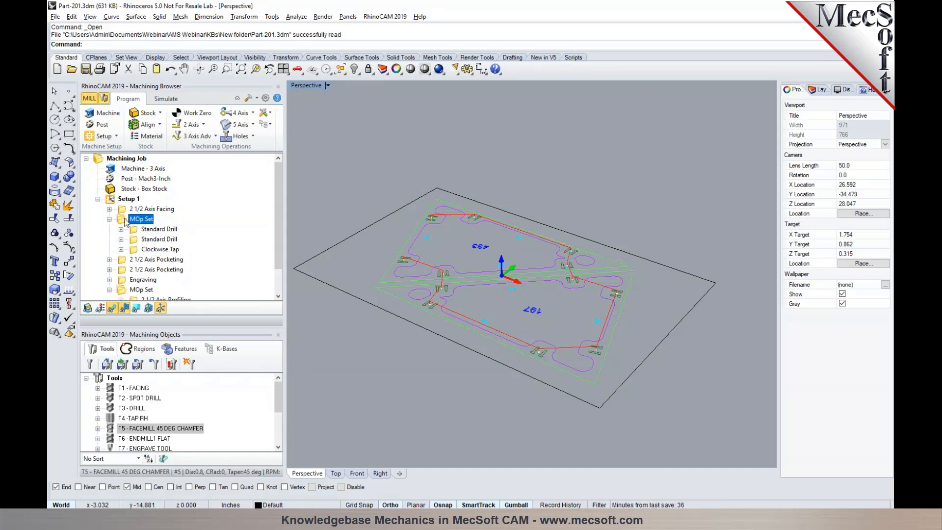
right_click(125, 221)
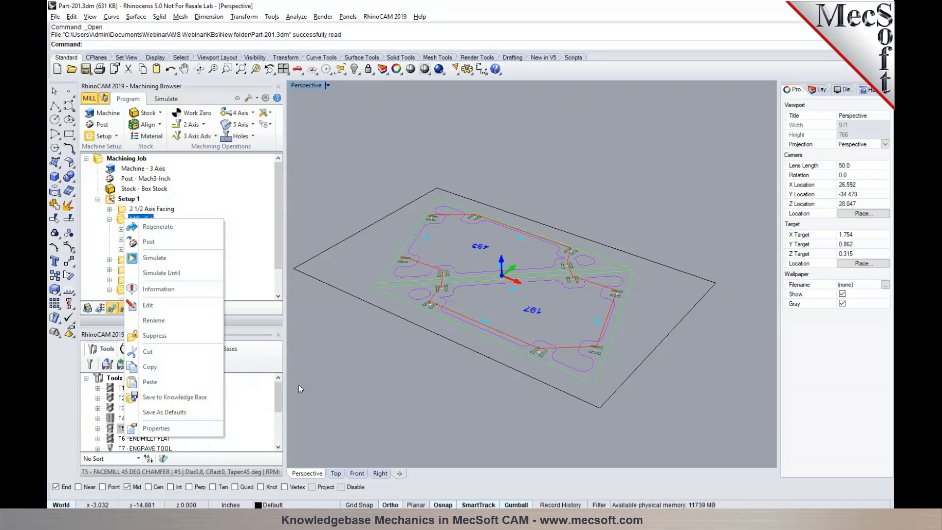
click(320, 380)
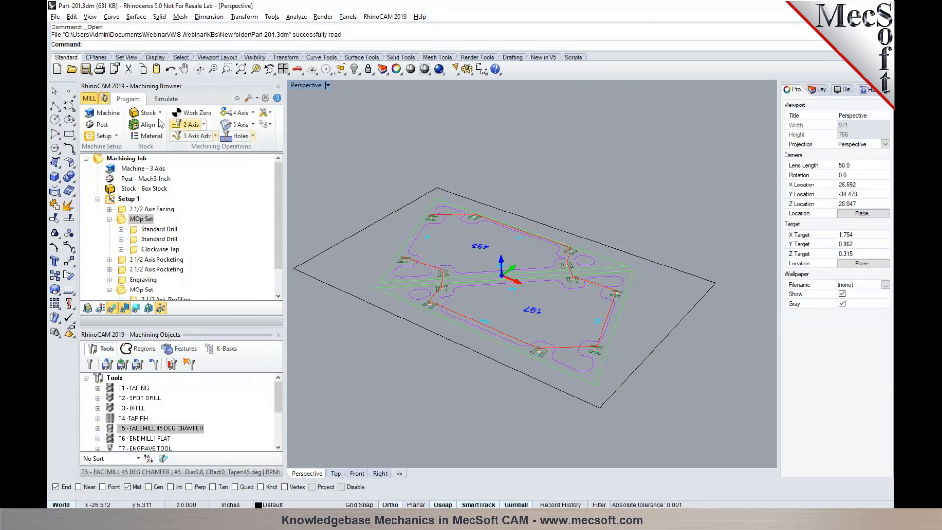
Open the part file Parts-201-206.3dm.
click(73, 72)
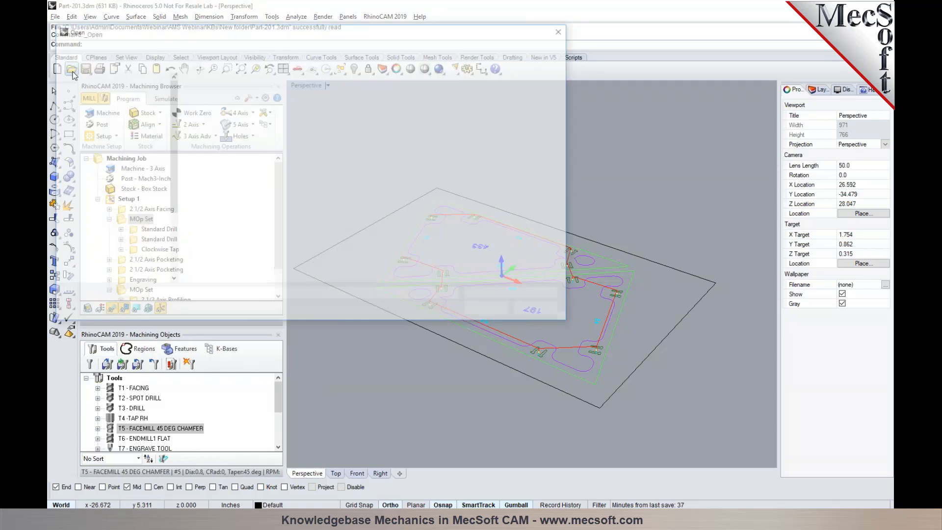
click(205, 136)
click(490, 310)
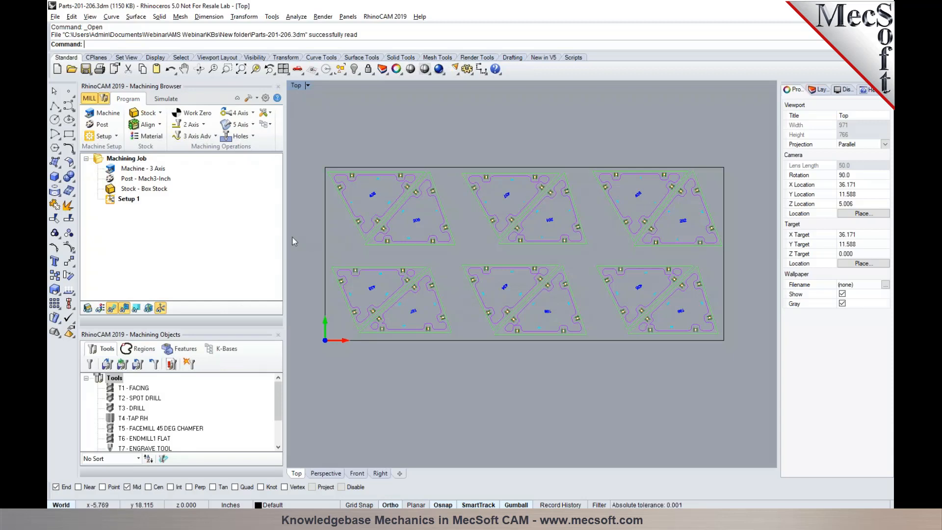
click(191, 124)
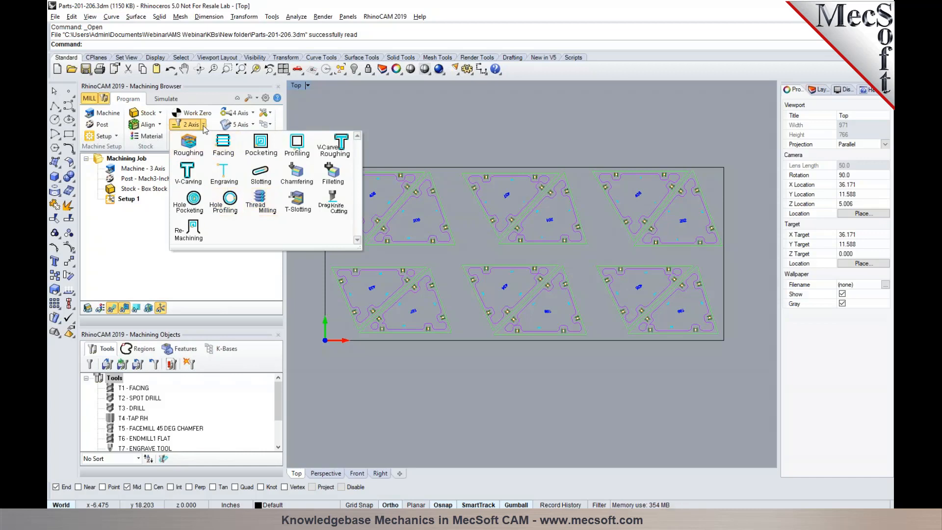
click(146, 242)
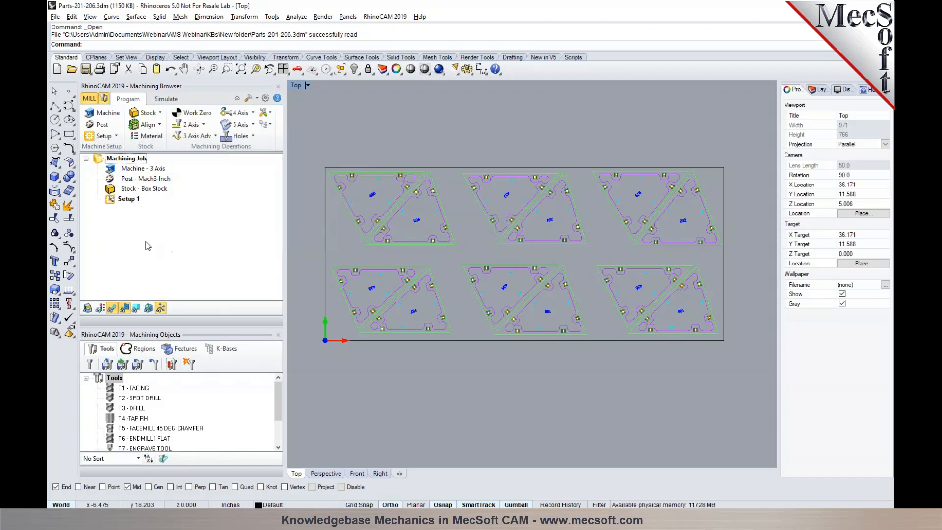
Load the knowledge base file Part-201.vkb into the machining job.
click(273, 126)
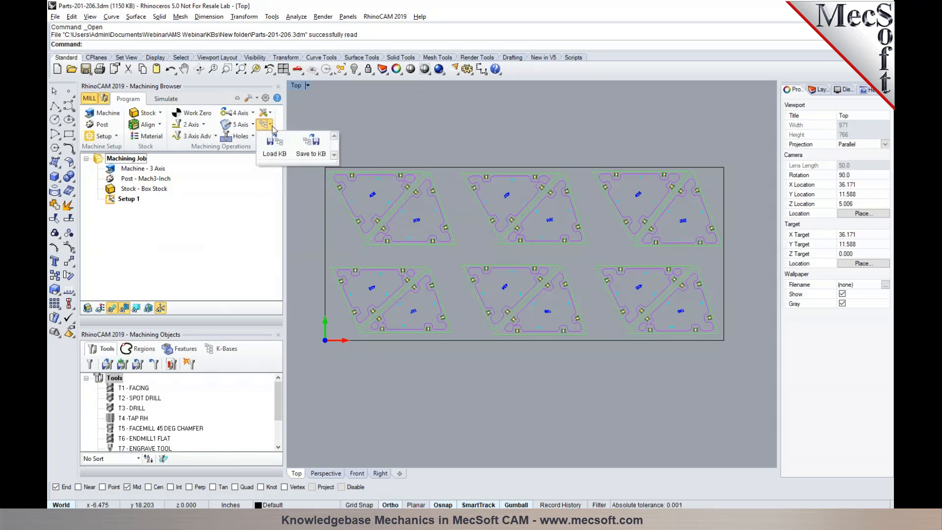
click(274, 143)
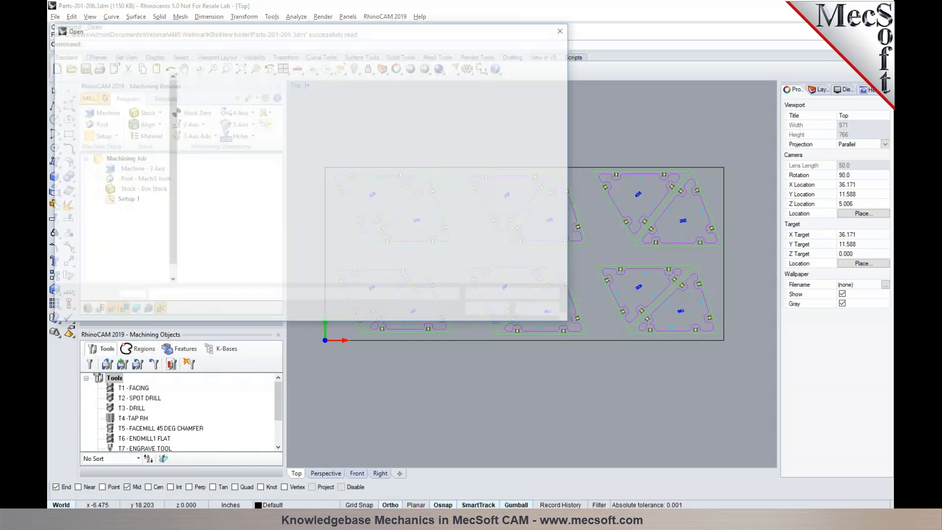
click(248, 103)
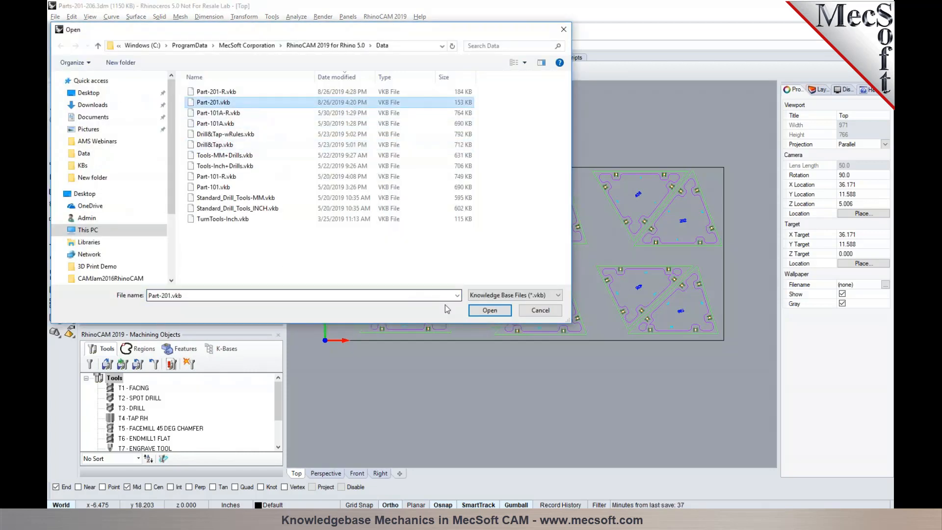
click(479, 314)
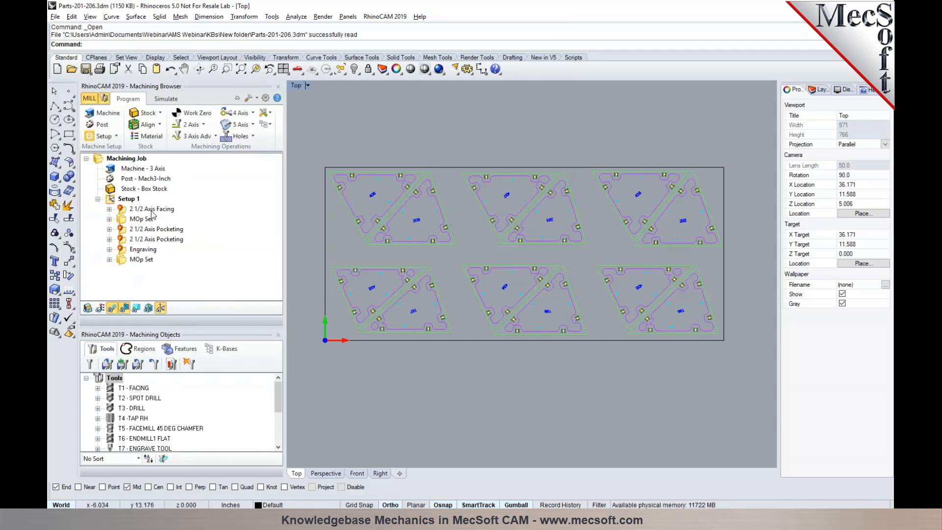
Examine the loaded facing operation's tool, feeds and speeds, clearance plane and roughing parameters without changing them.
click(110, 210)
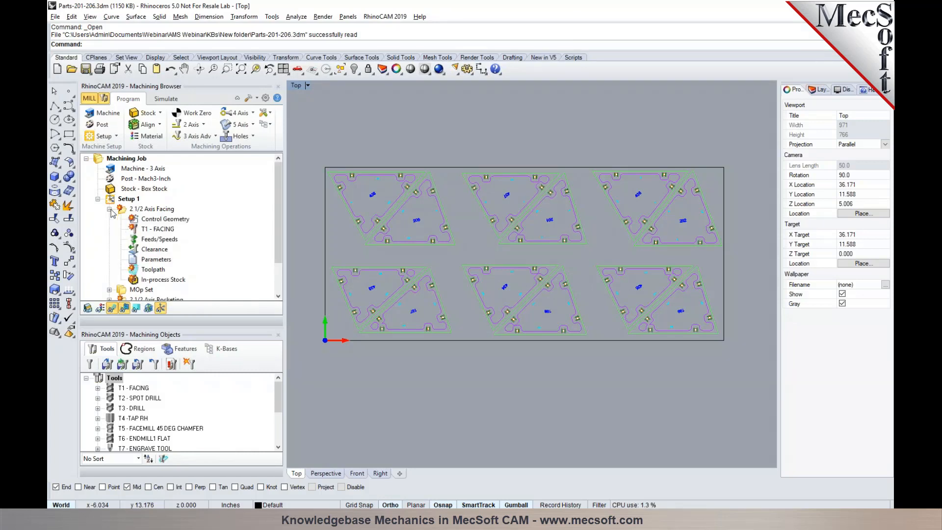
click(110, 210)
click(110, 210)
click(122, 211)
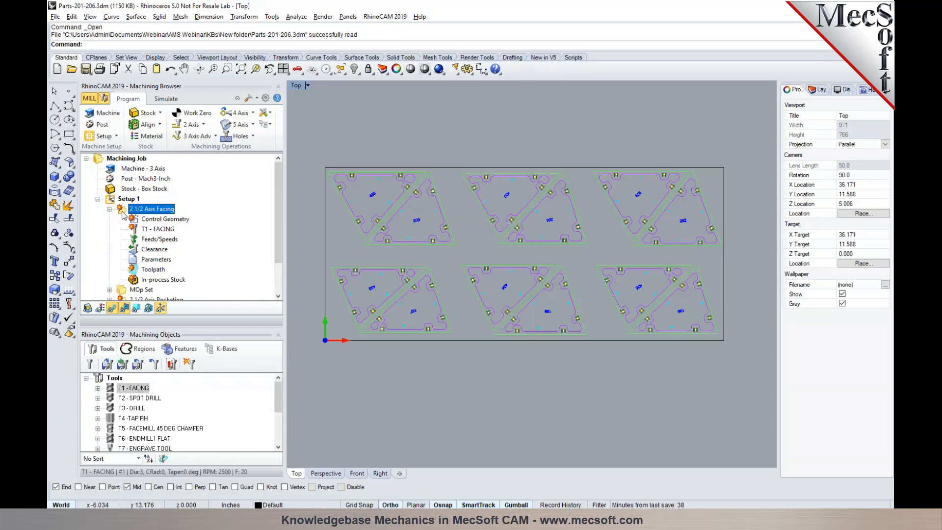
double_click(124, 210)
click(170, 124)
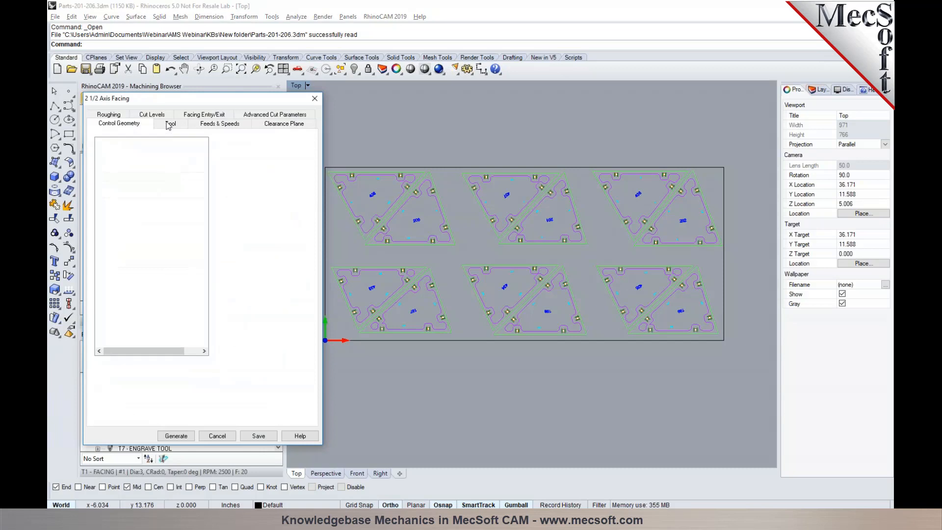
click(219, 124)
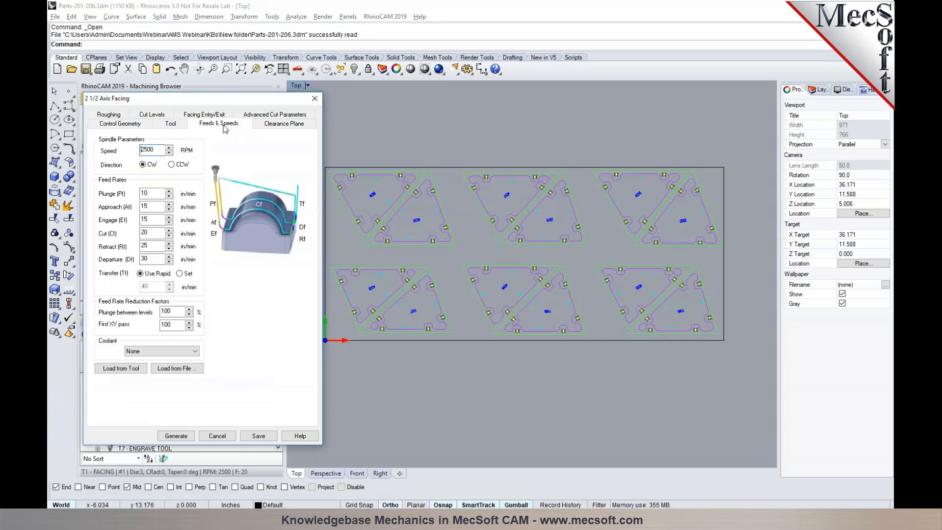
click(268, 125)
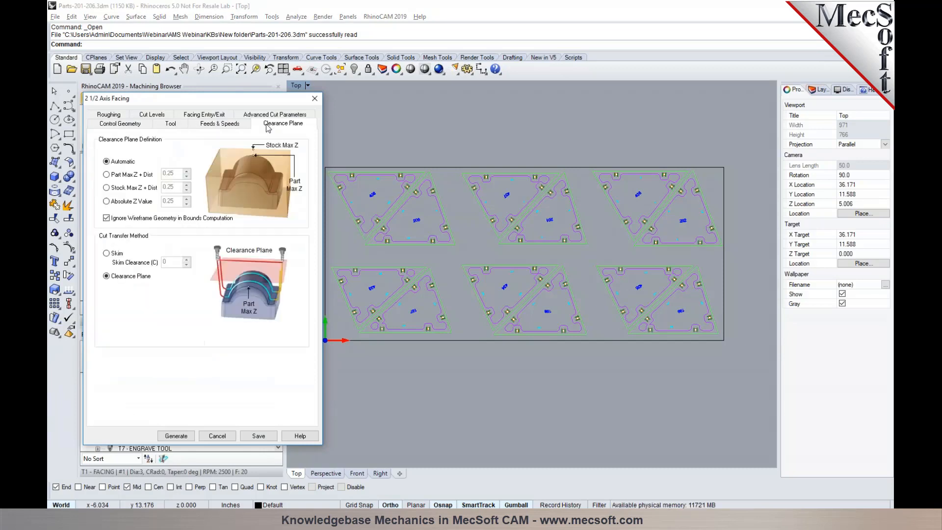
click(114, 115)
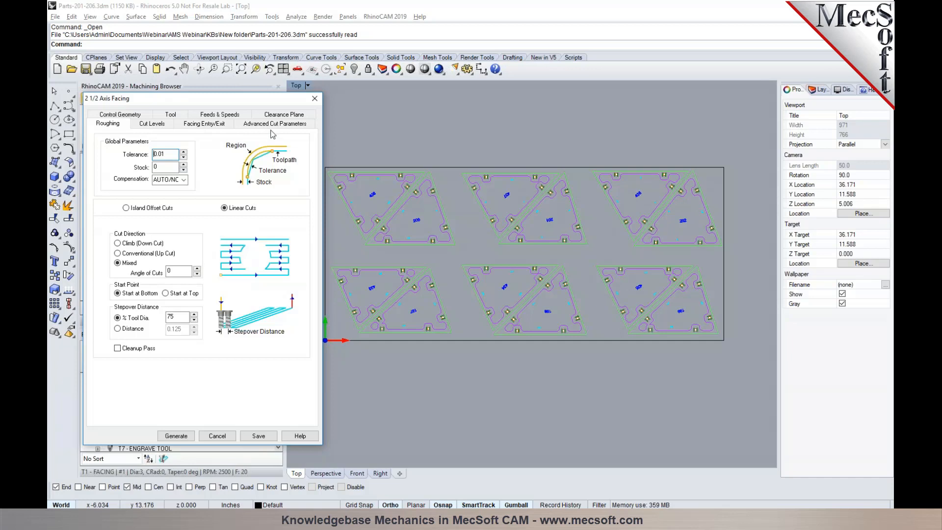
click(217, 436)
Examine the drilling and profiling operations inside the two loaded MOp Sets and the knowledge base loading option.
scroll(187, 261, down, 1)
click(109, 250)
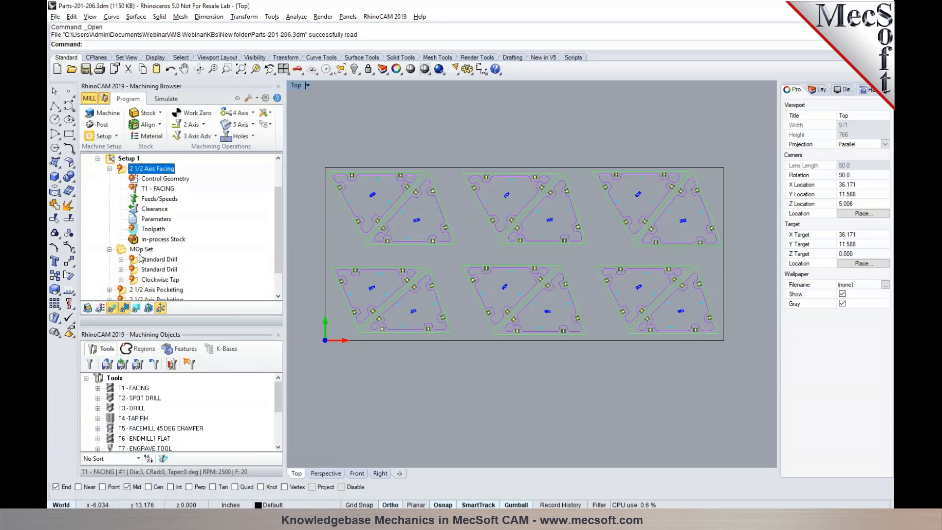
scroll(161, 272, down, 1)
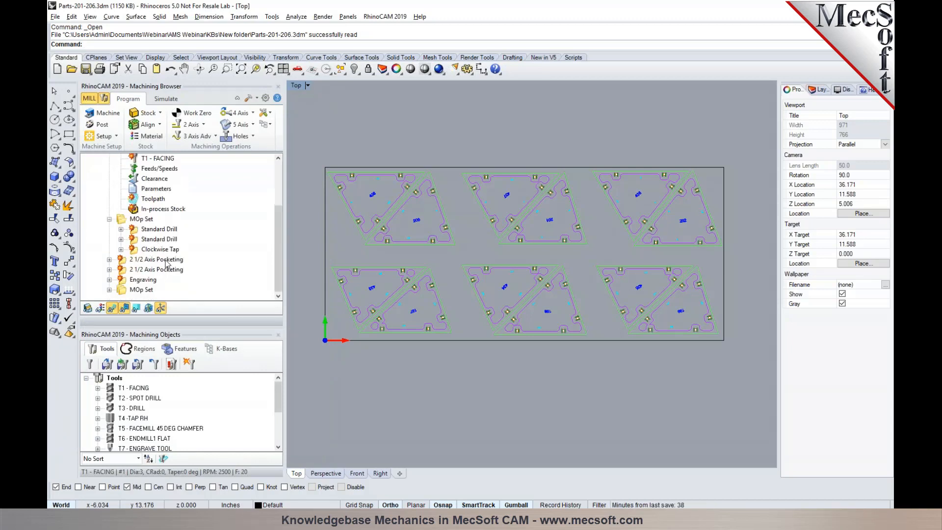
click(142, 289)
click(110, 290)
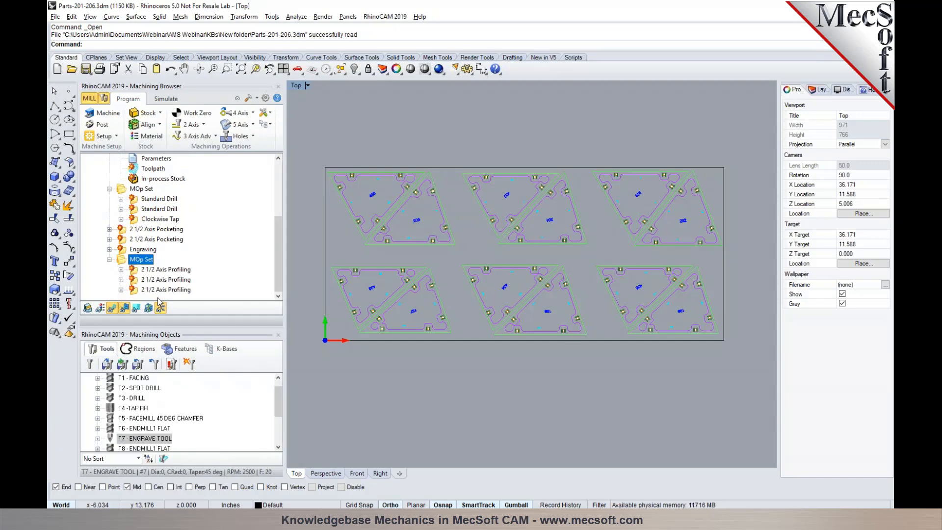
scroll(158, 297, up, 3)
click(264, 126)
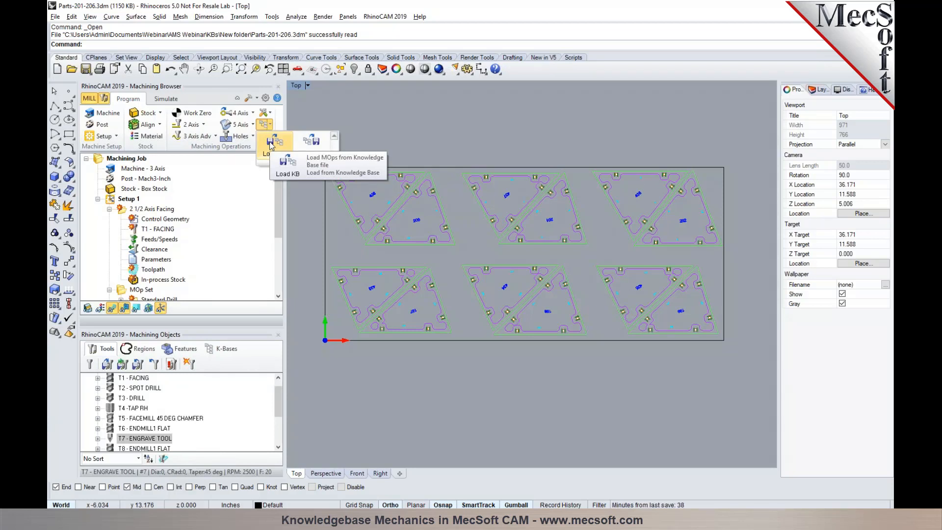
Collapse the operation folders and delete all facing, pocketing, engraving and MOp Set entries from Setup 1.
click(109, 210)
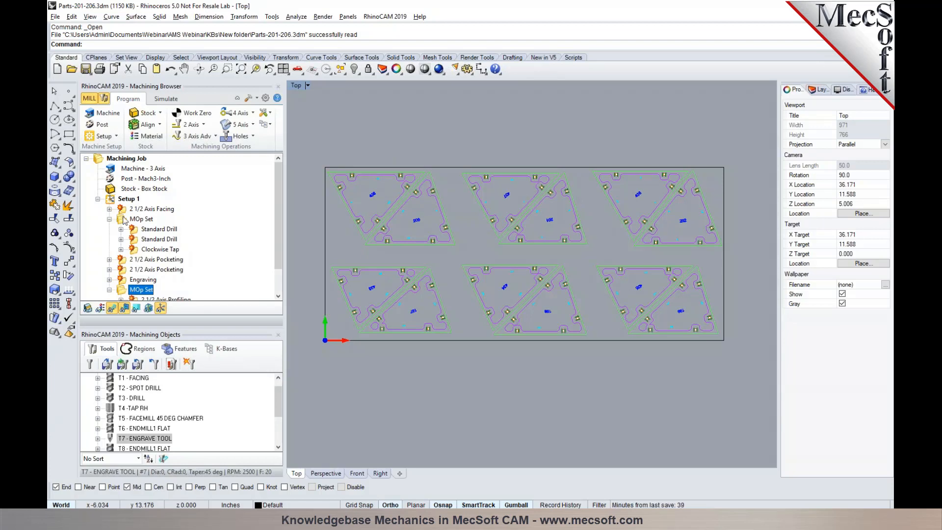
click(109, 220)
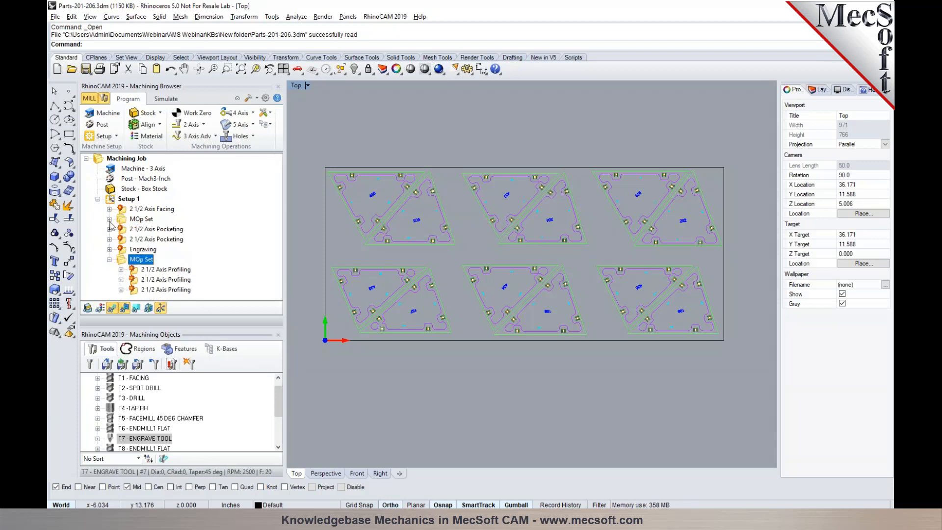
click(108, 260)
click(131, 211)
shift+click(136, 261)
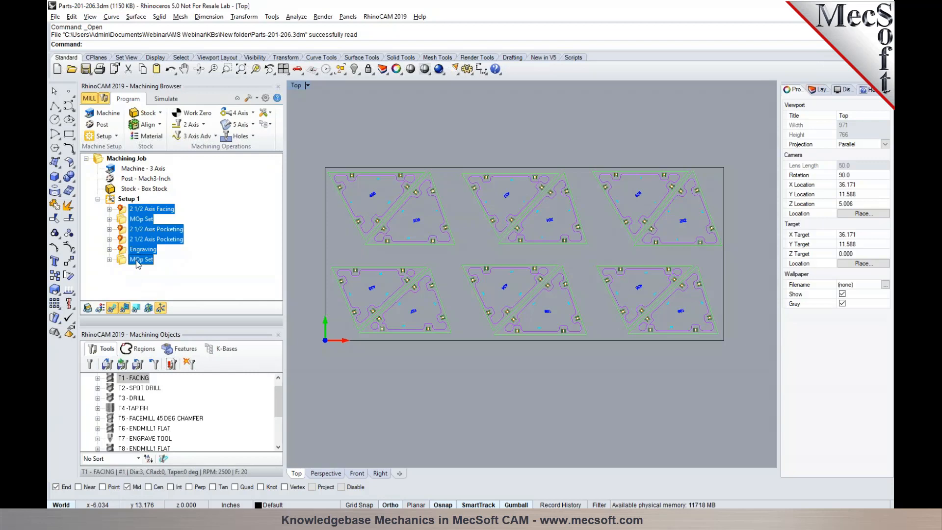
key(Delete)
Dock the Machining Objects browser beside the Machining Browser and load Part-201.vkb into its K-Bases.
drag(152, 338, 261, 277)
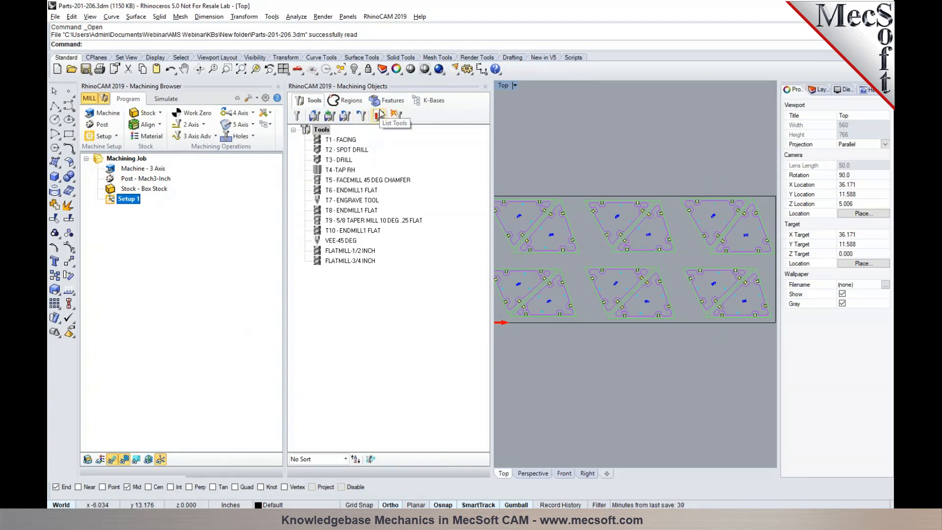
click(435, 101)
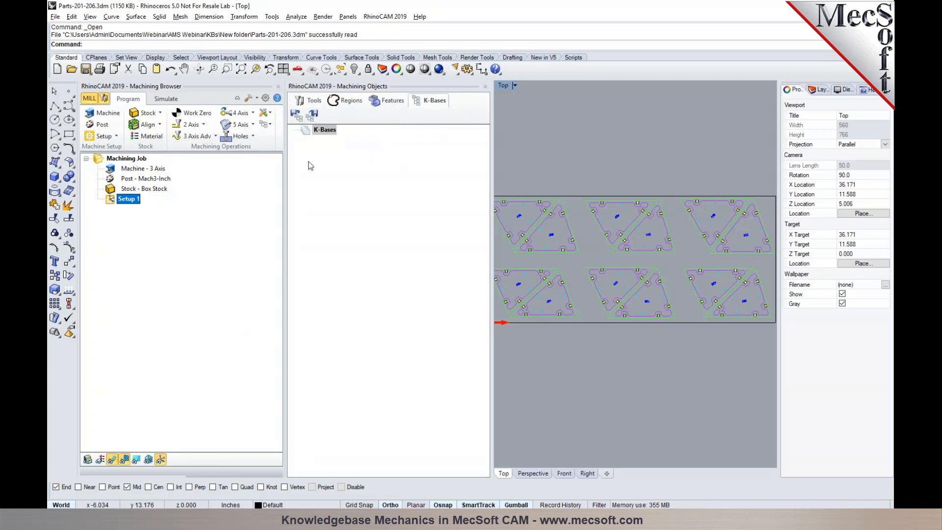
click(295, 115)
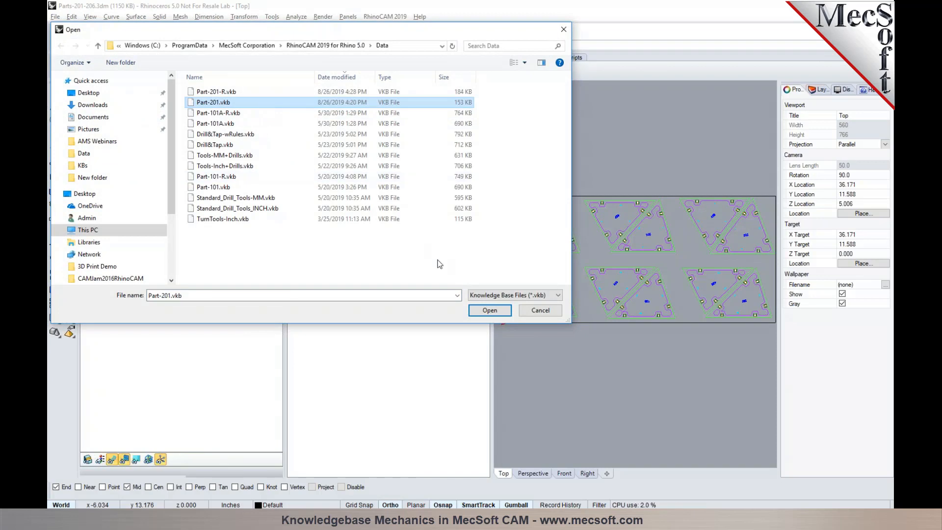
click(497, 312)
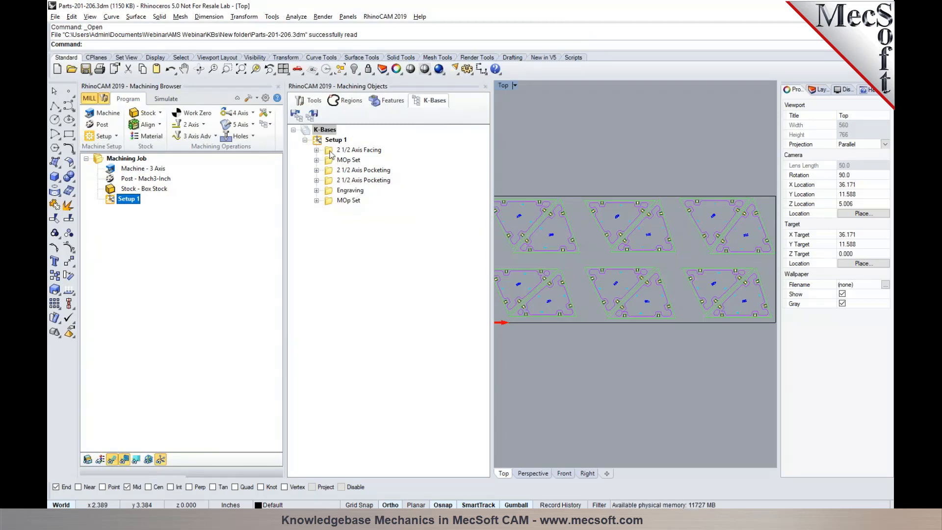
Copy the 2 1/2 Axis Facing and the first 2 1/2 Axis Pocketing operation from the knowledge base into Setup 1.
click(329, 152)
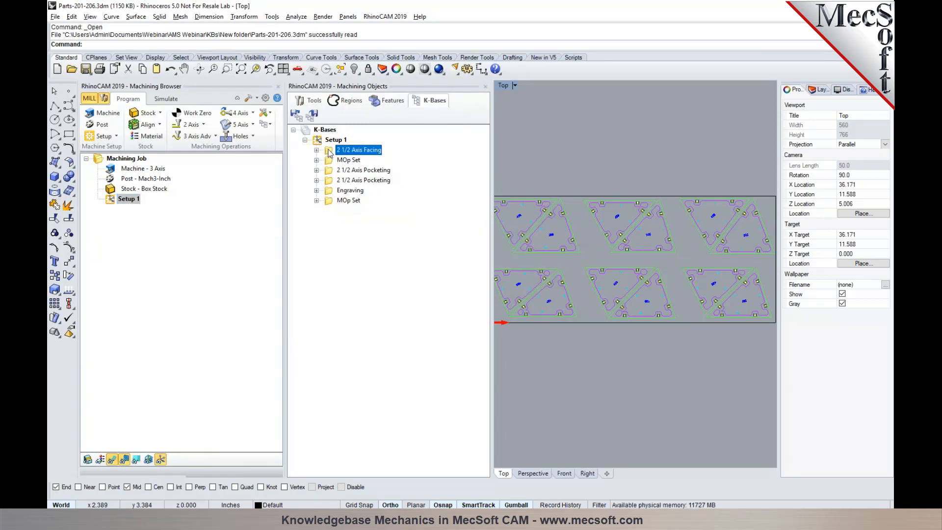
drag(329, 152, 179, 217)
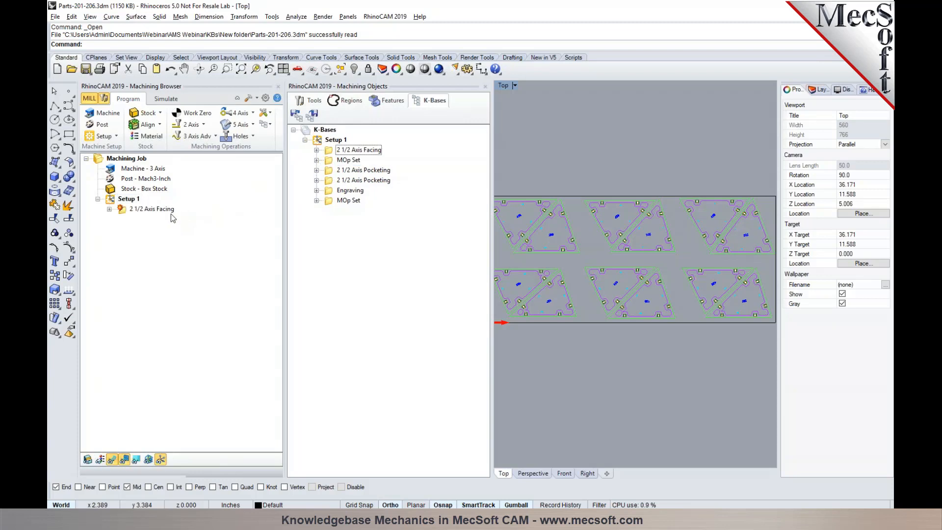
click(125, 213)
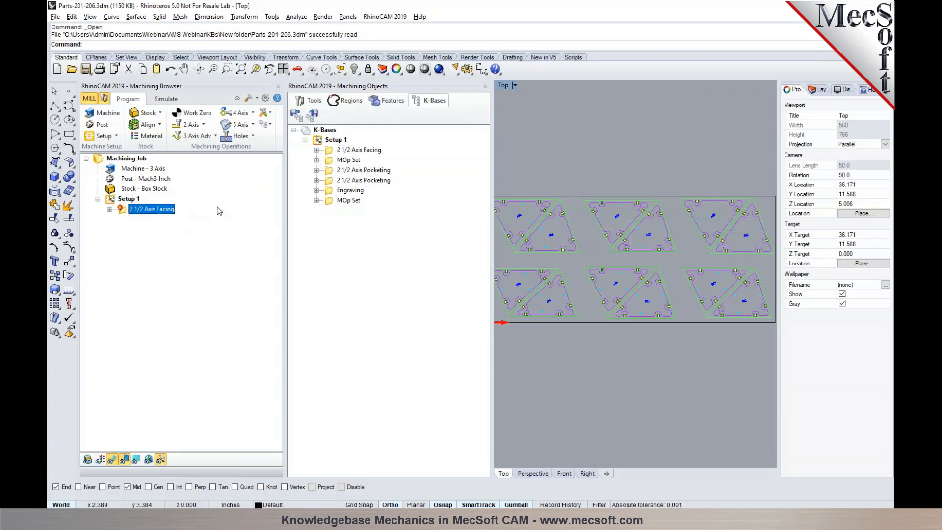
drag(328, 171, 172, 222)
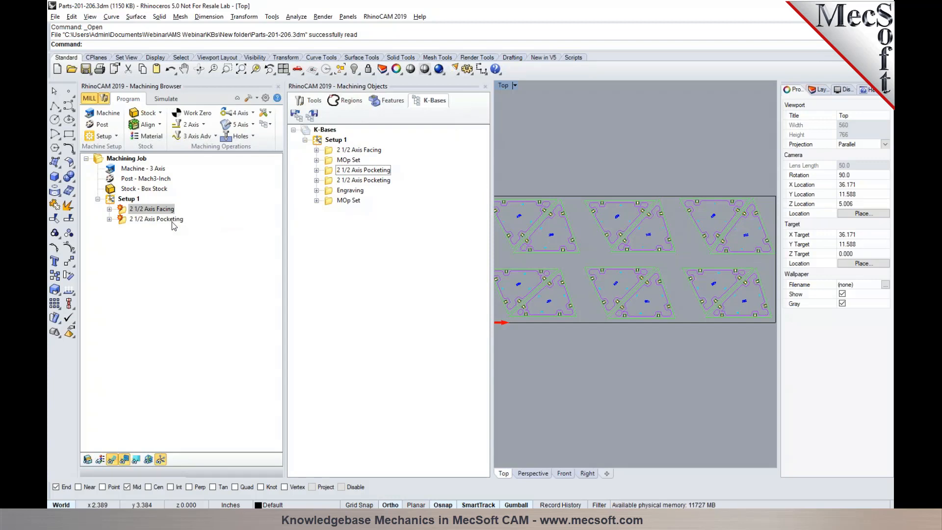
Copy the Engraving operation from the knowledge base into Setup 1 twice.
click(325, 183)
drag(328, 192, 172, 226)
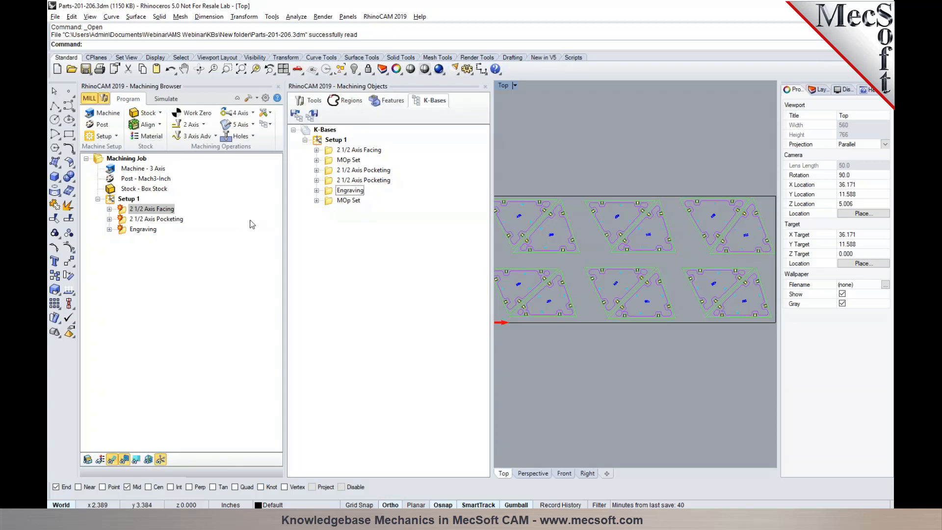
click(330, 193)
drag(330, 193, 165, 245)
Examine the tool list and the knowledge base files available for loading tools, and cancel the file selection.
click(305, 105)
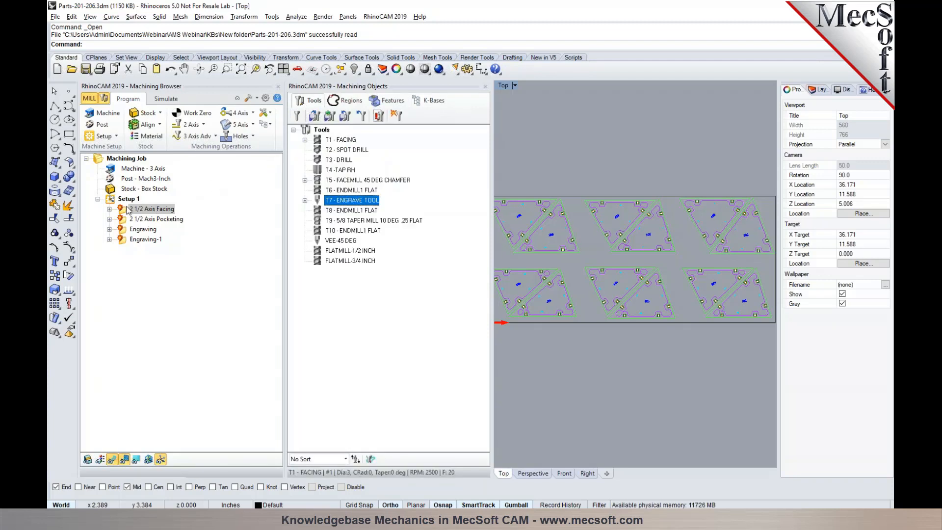
click(129, 210)
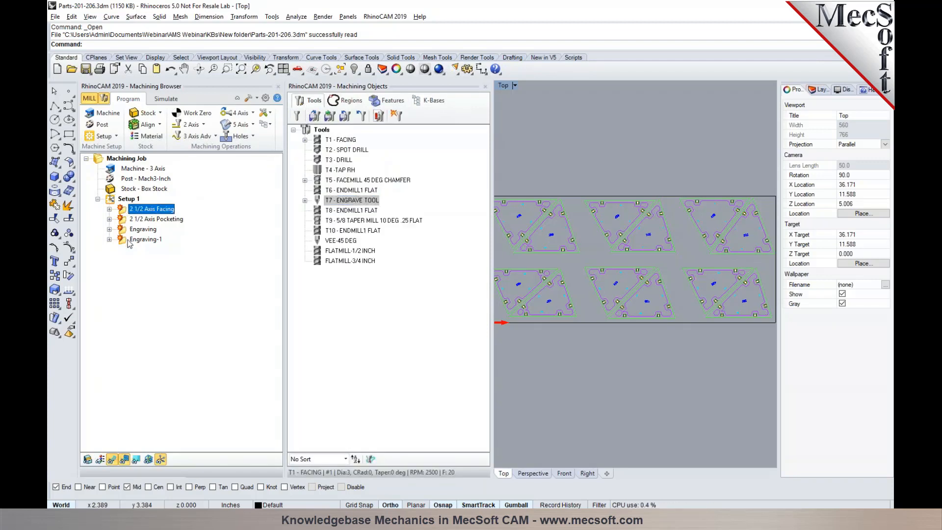
click(317, 119)
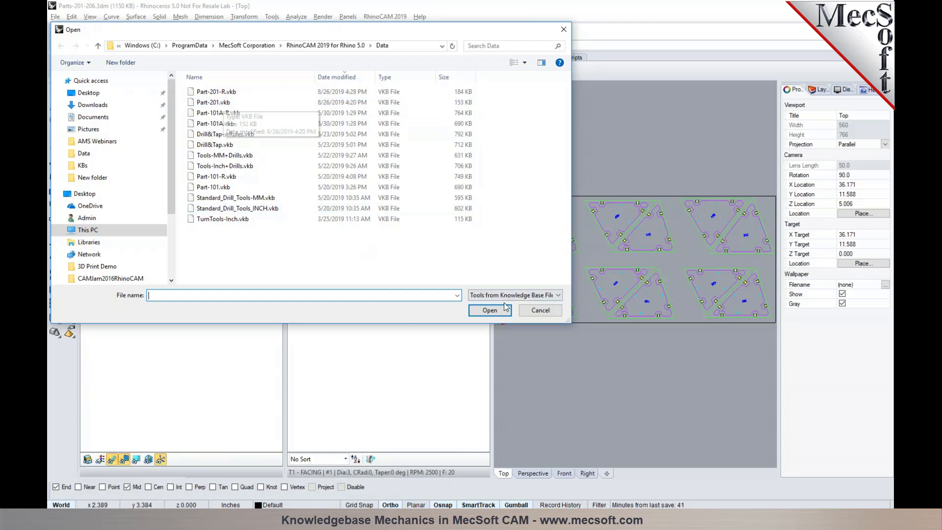
click(549, 317)
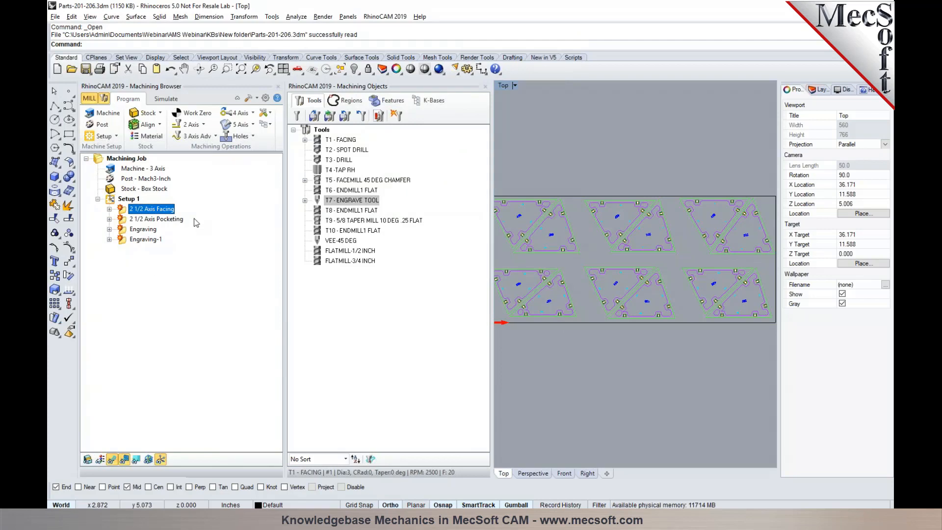
Examine the options for saving operations to and loading them from a knowledge base, including those for the facing operation.
click(267, 124)
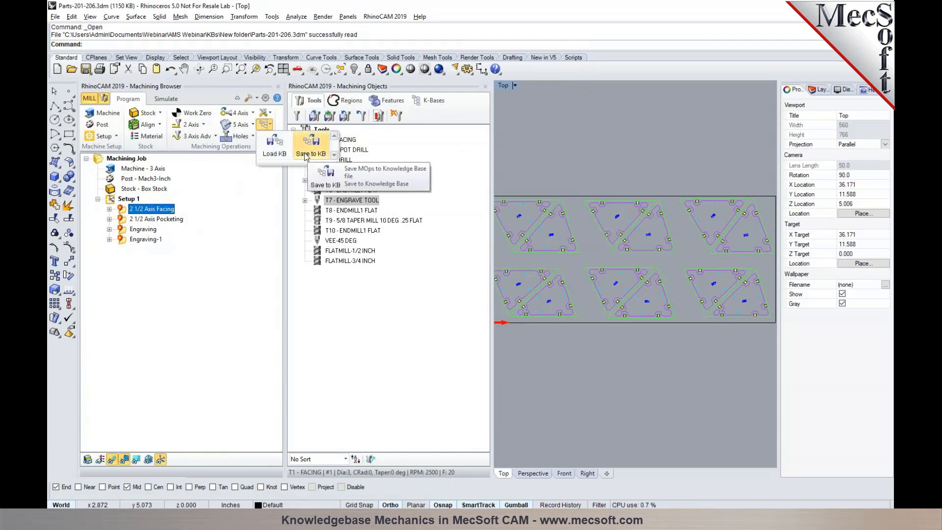
click(347, 323)
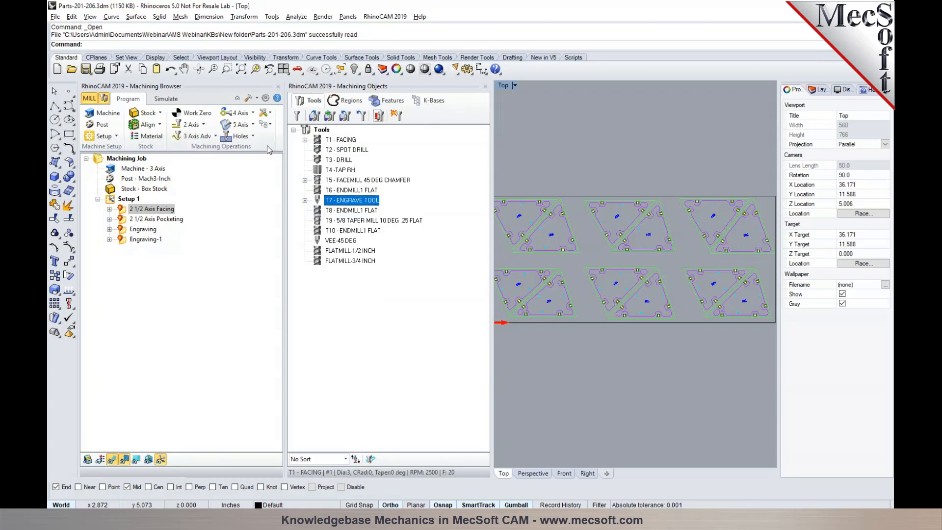
click(270, 126)
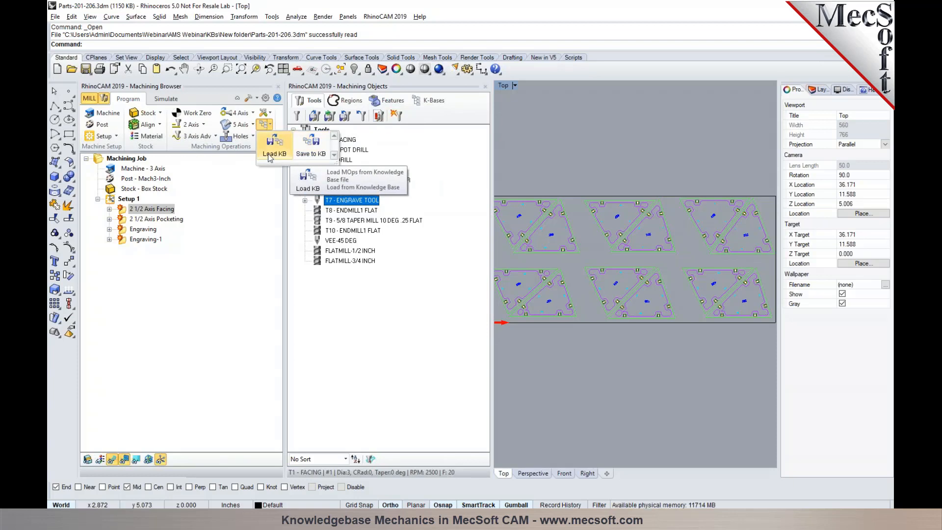
click(242, 204)
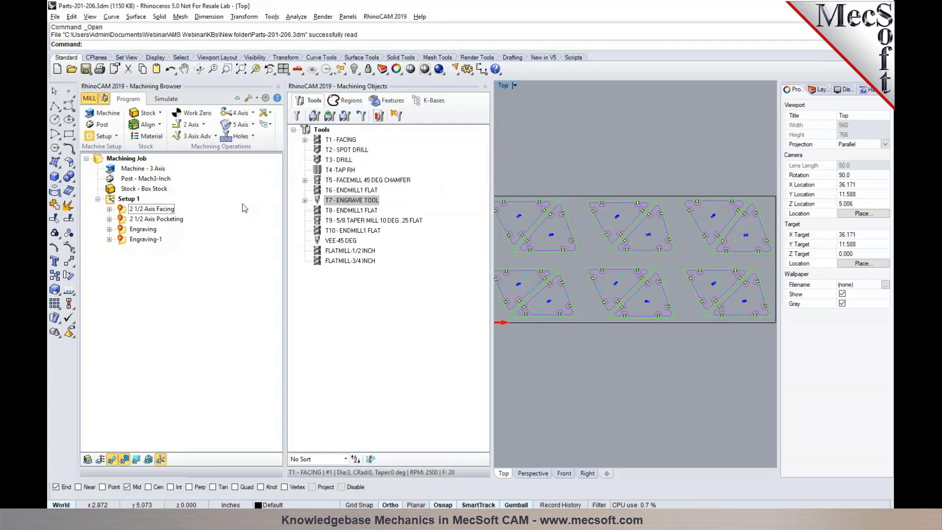
click(429, 103)
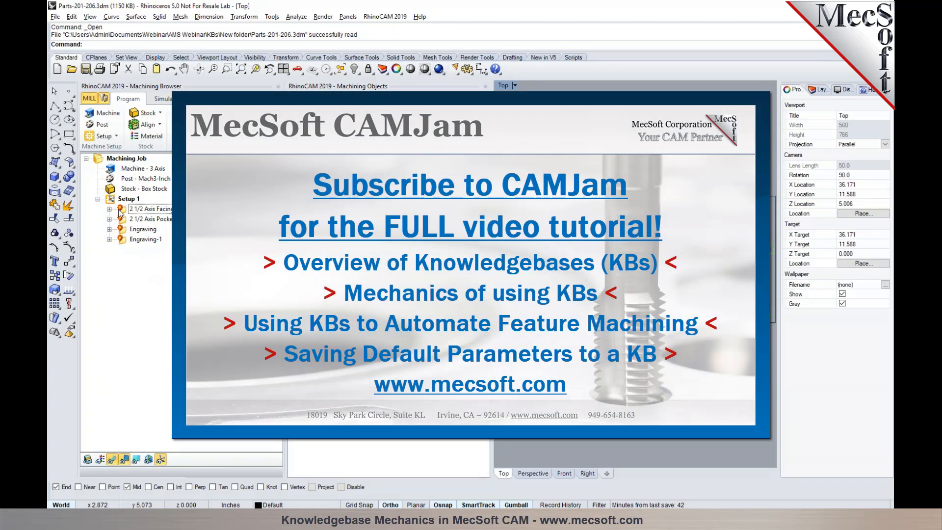
click(119, 212)
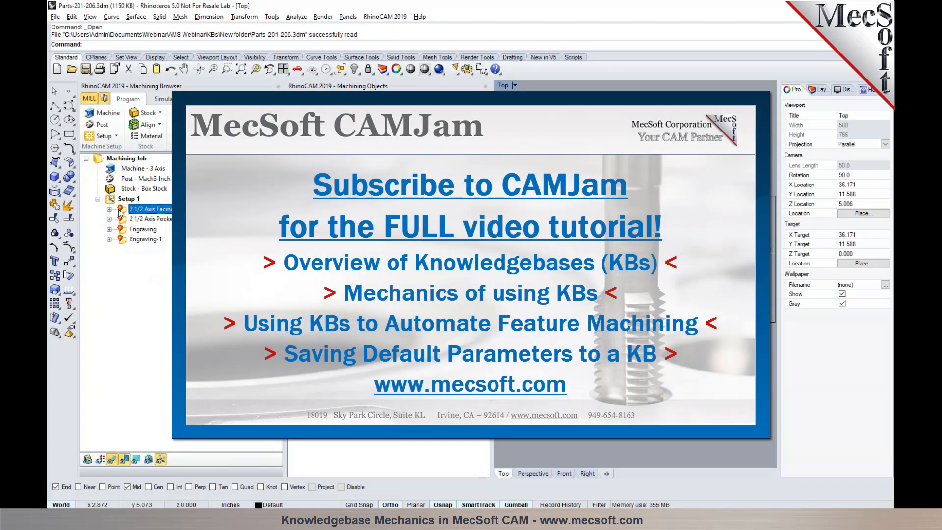
right_click(120, 212)
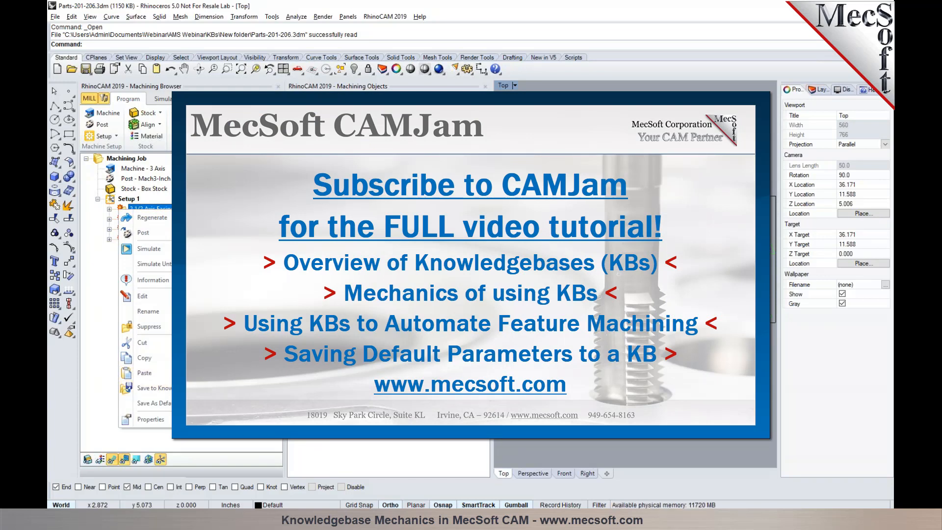
click(177, 389)
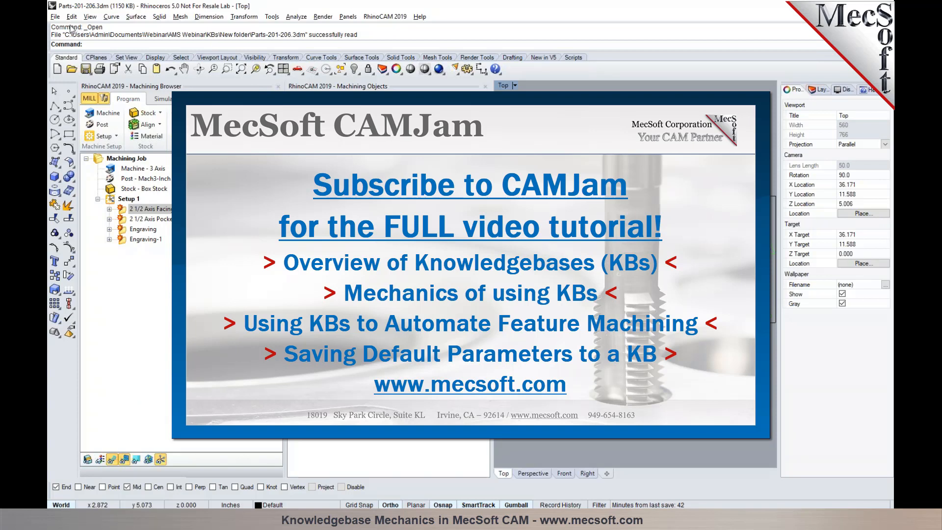
Open a document from the recently used files.
click(55, 16)
click(142, 268)
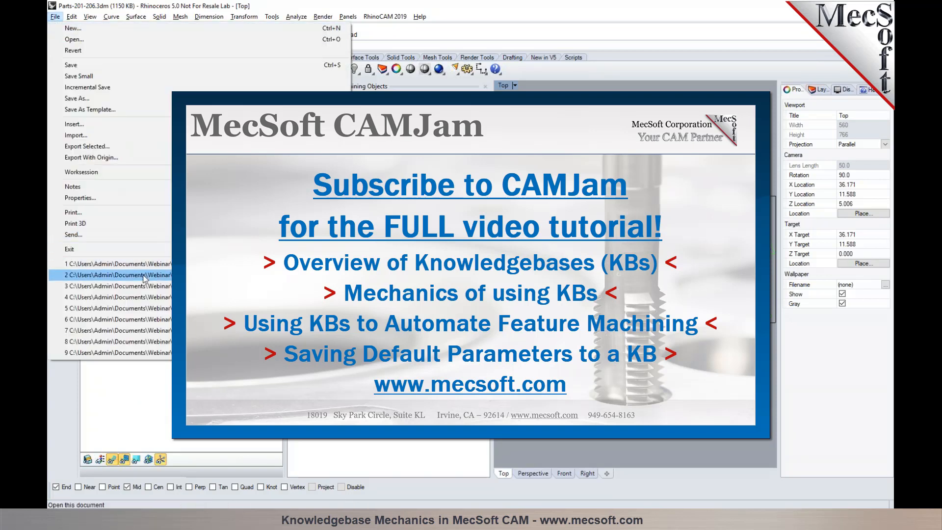